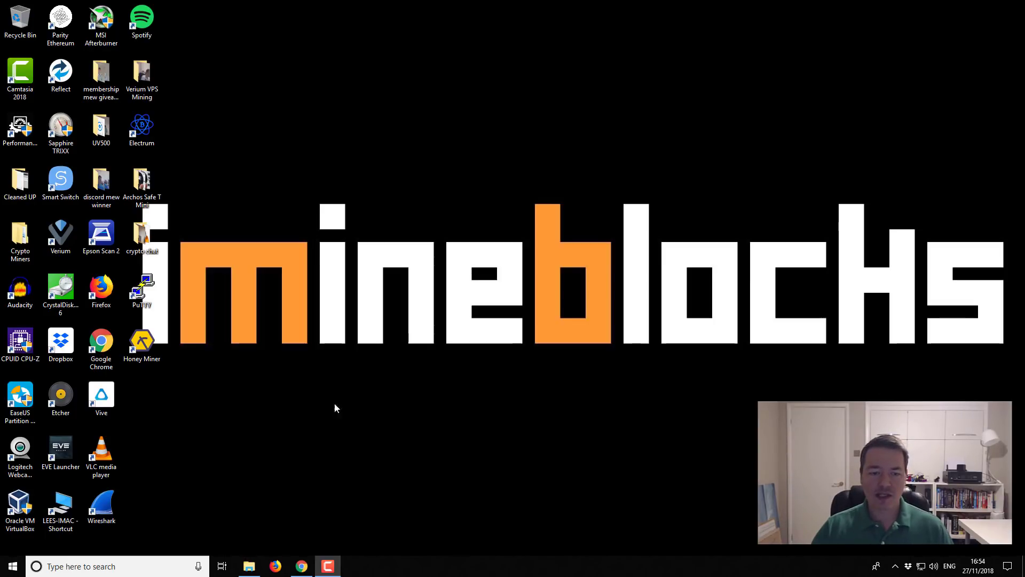
# Enter an email on the Honeyminer signup page in Chrome and start the installer download.
pyautogui.click(301, 567)
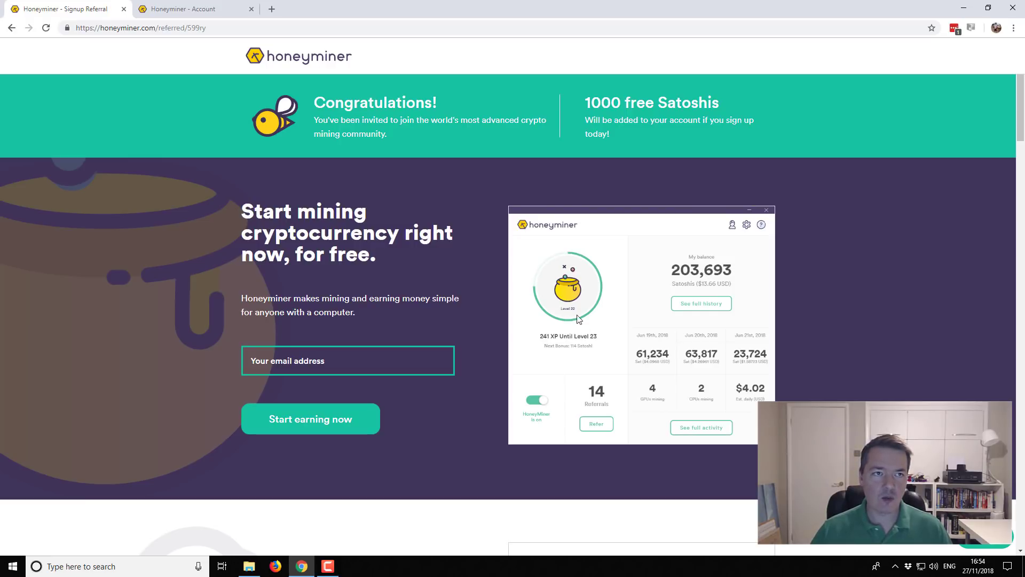
pyautogui.moveTo(206, 28); pyautogui.dragTo(75, 28)
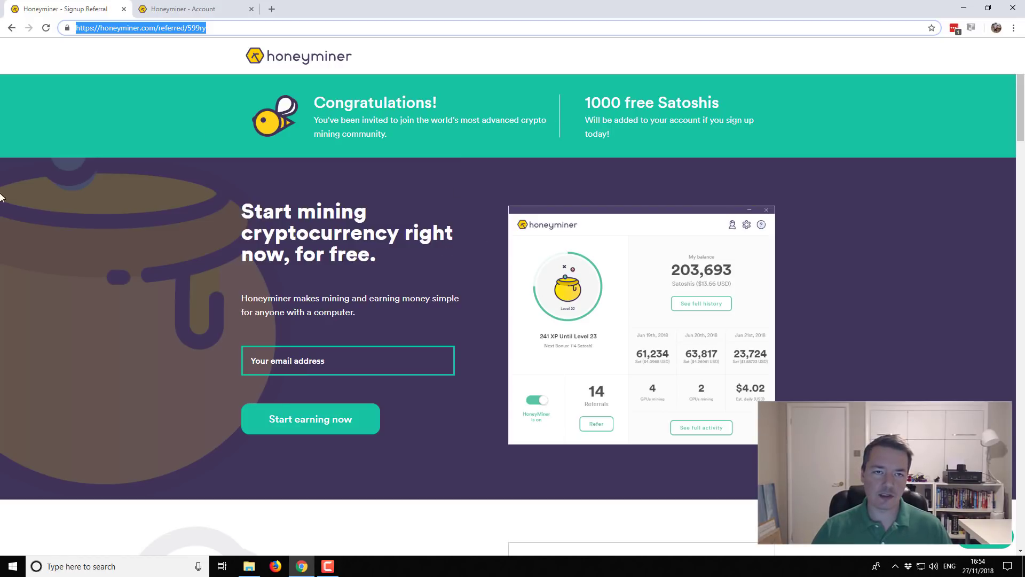
pyautogui.click(322, 360)
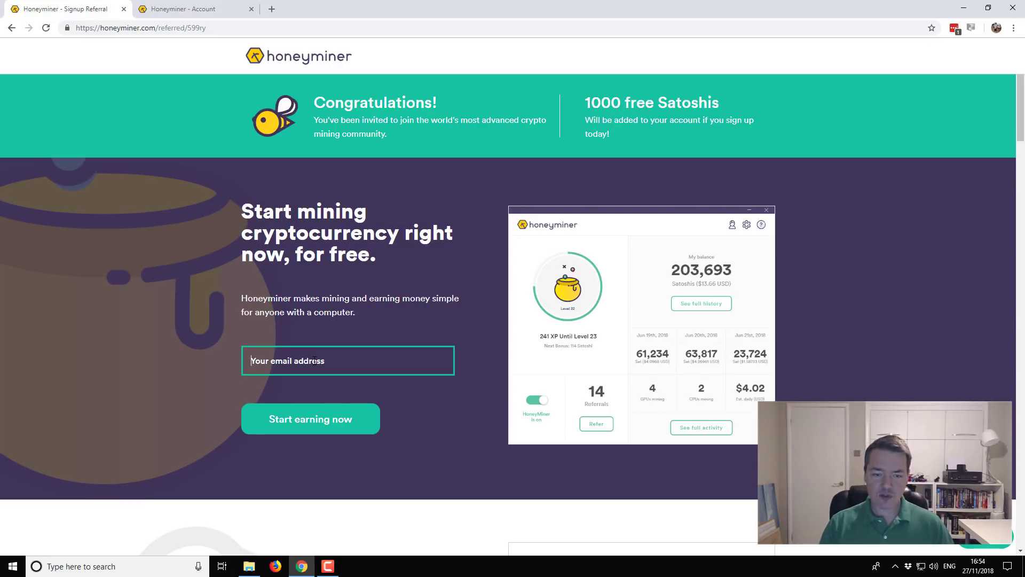
pyautogui.write('****')
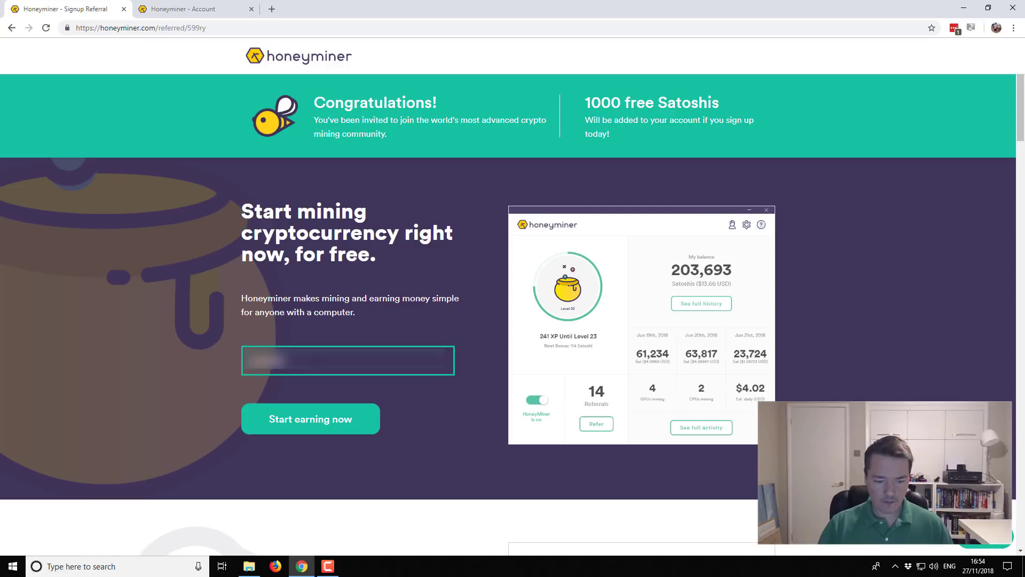
pyautogui.write('*****')
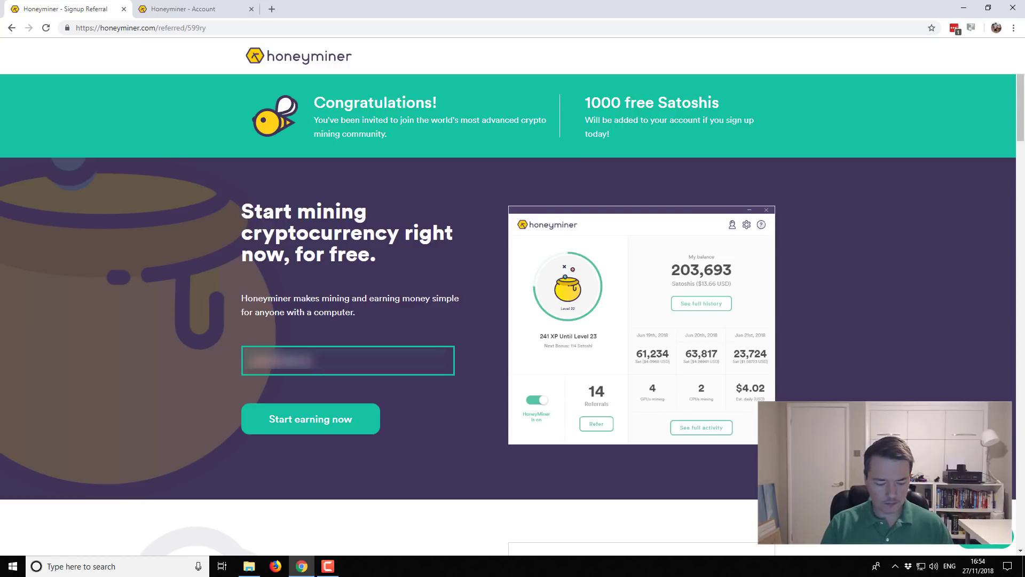
pyautogui.write('****')
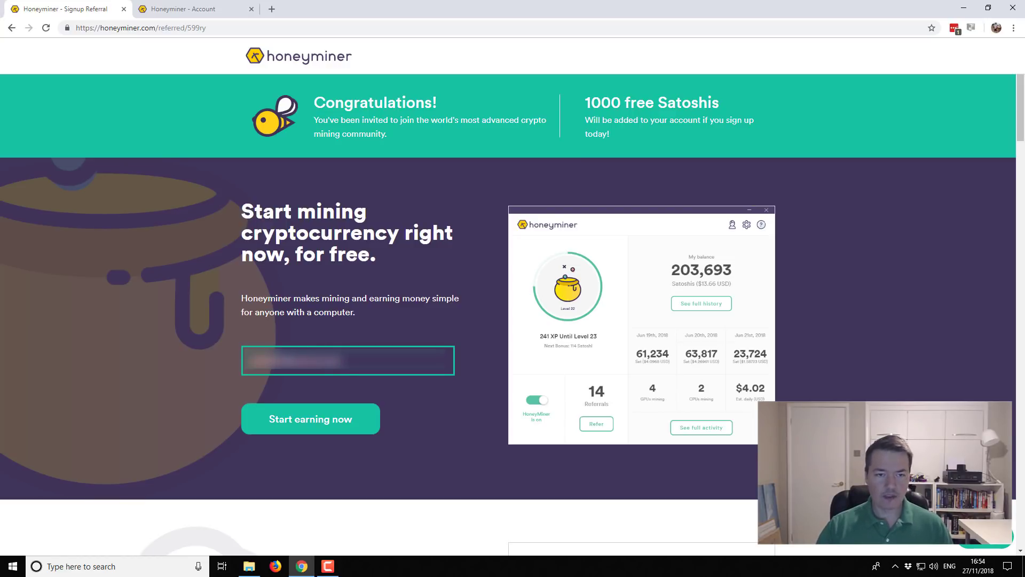
pyautogui.click(337, 422)
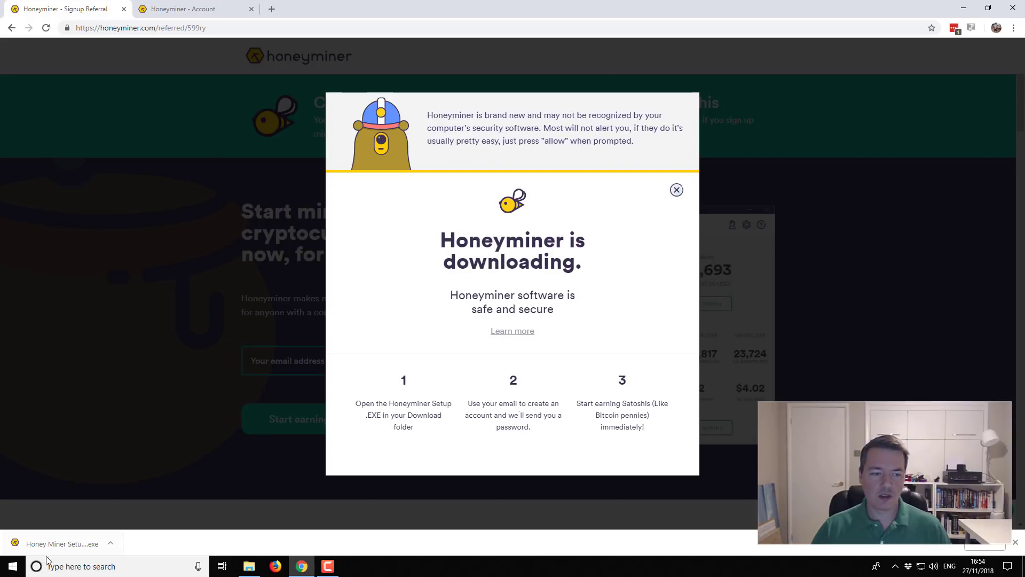
# Run the downloaded Honey Miner Setup file, allowing it past the security warning.
pyautogui.click(56, 543)
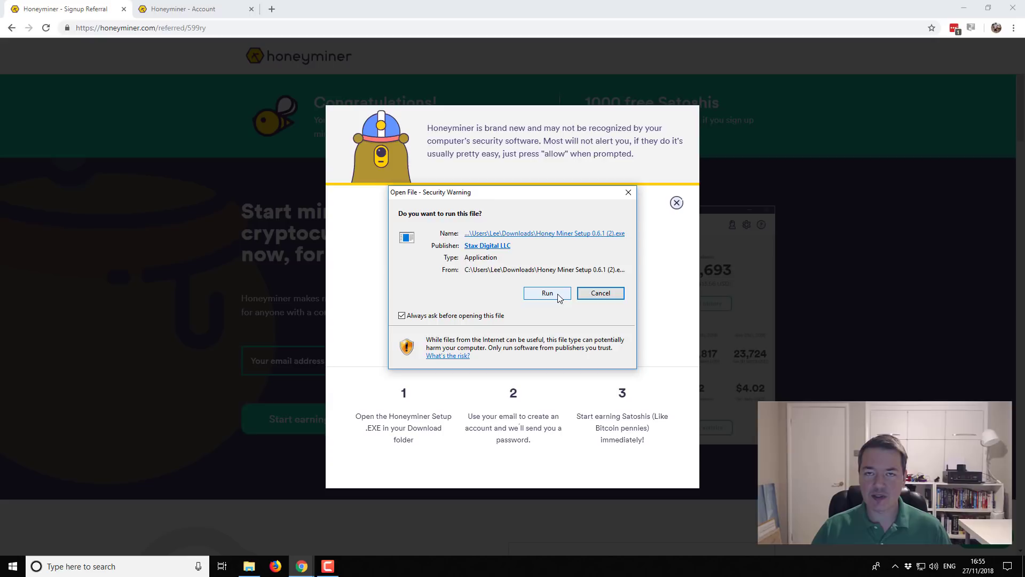
pyautogui.click(558, 294)
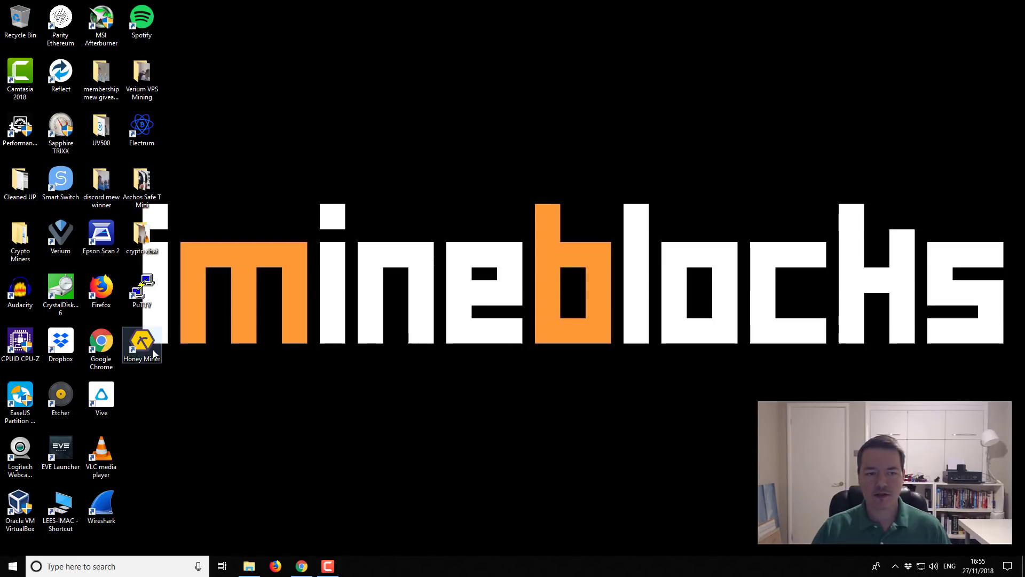
# Launch Honey Miner from the desktop, paste the password, and log in.
pyautogui.doubleClick(154, 350)
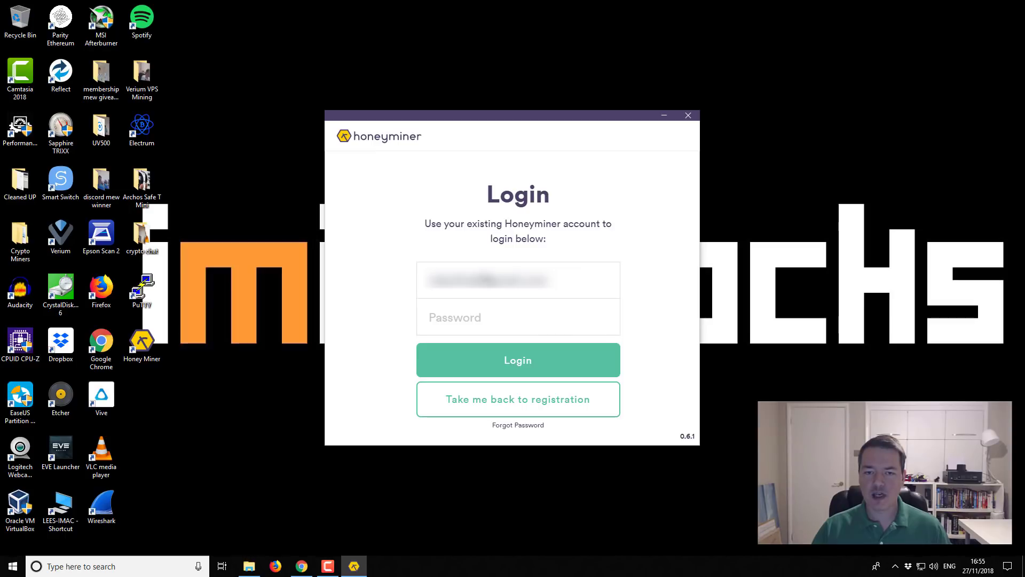
pyautogui.rightClick(470, 318)
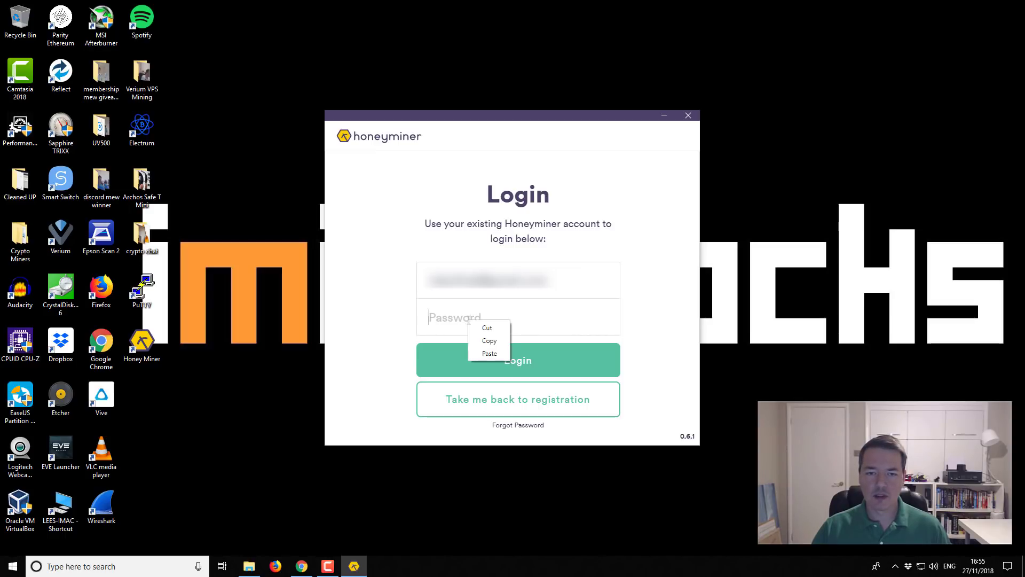
pyautogui.click(487, 352)
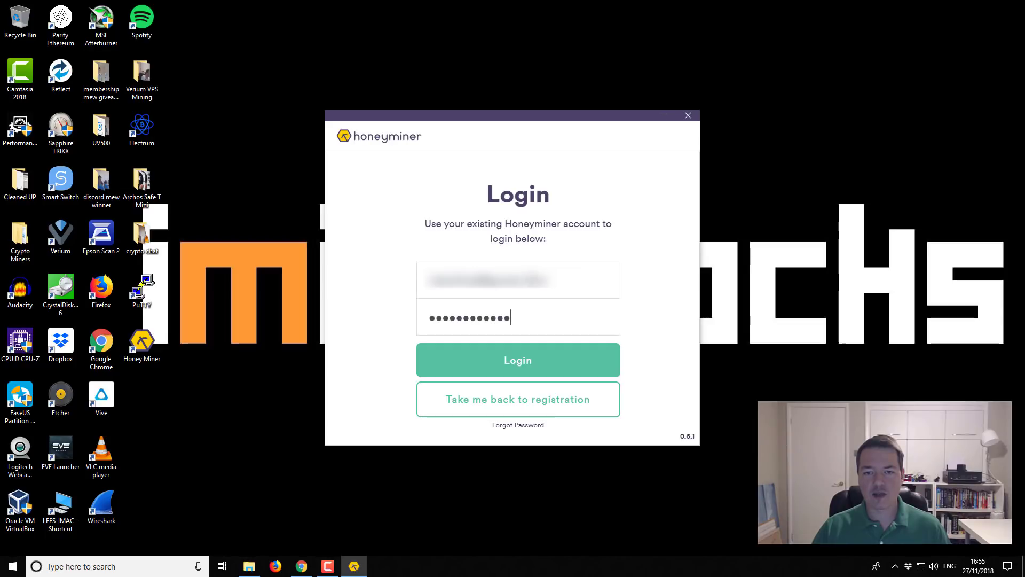
pyautogui.click(551, 359)
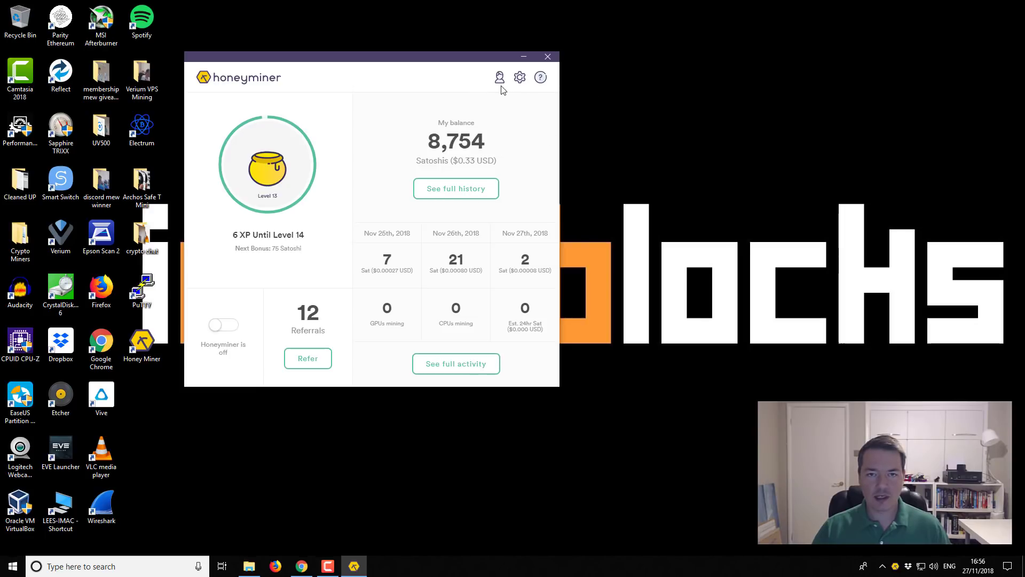
# Highlight the 8,754 Satoshi balance on the dashboard, then clear the highlight.
pyautogui.moveTo(431, 136); pyautogui.dragTo(492, 144)
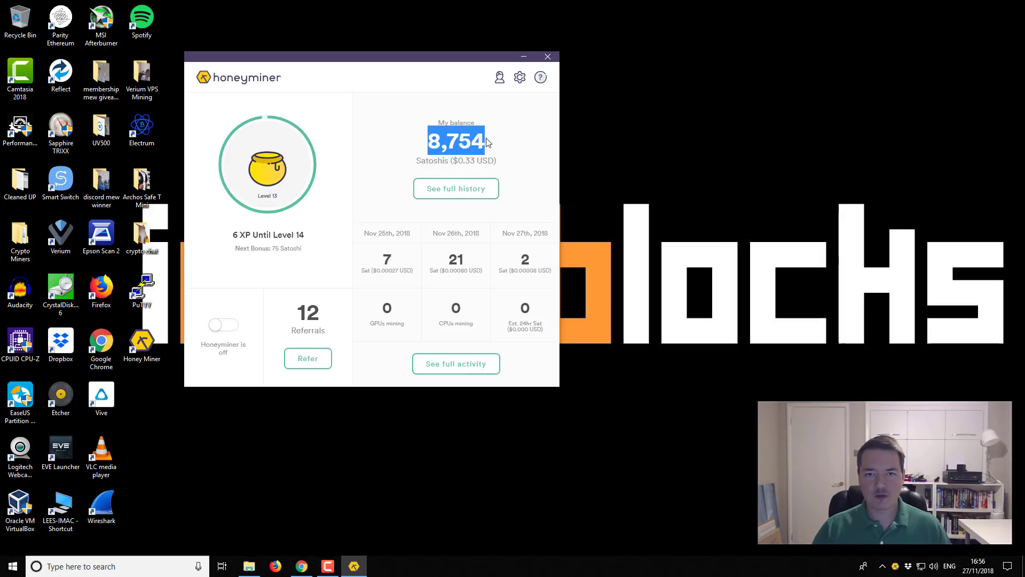
pyautogui.click(493, 143)
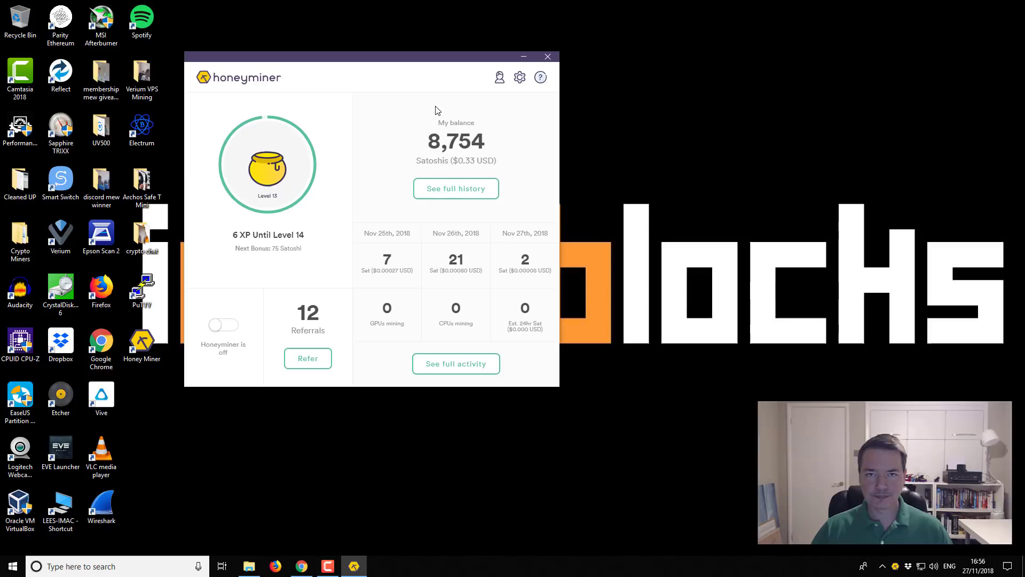
pyautogui.click(522, 78)
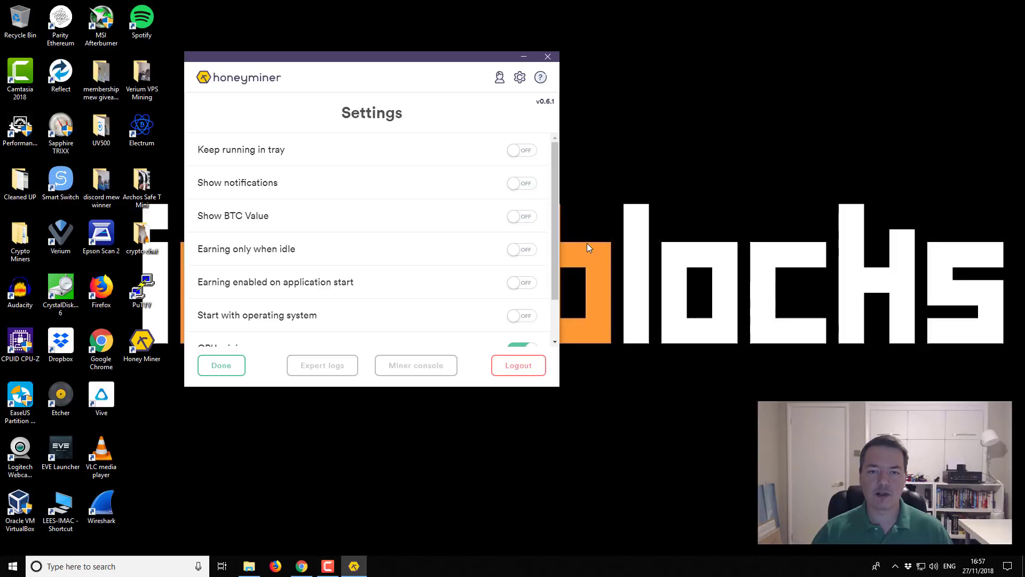
pyautogui.moveTo(555, 225); pyautogui.dragTo(555, 271)
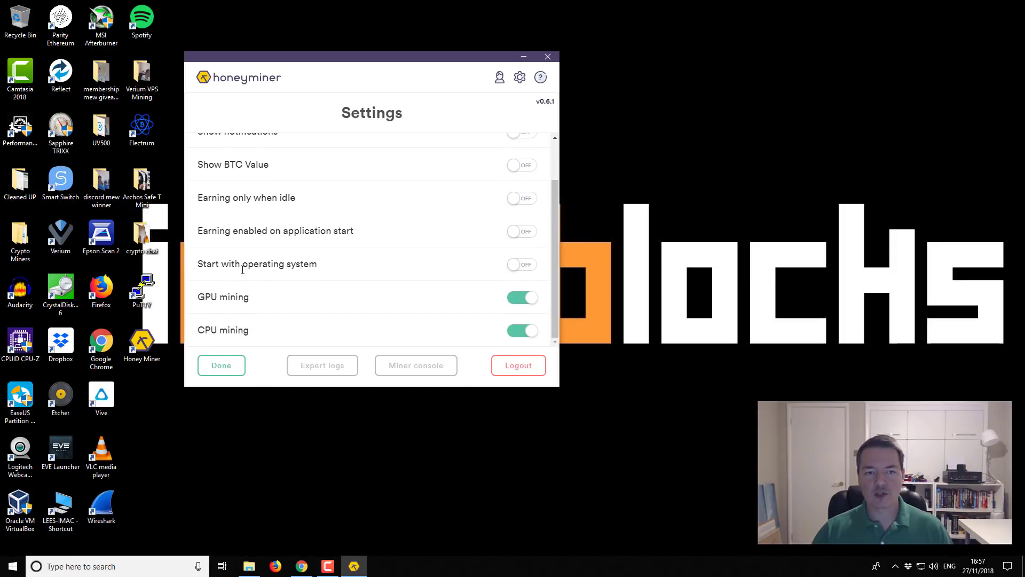
# Turn on the Start with operating system and Earning enabled on application start toggles.
pyautogui.click(522, 265)
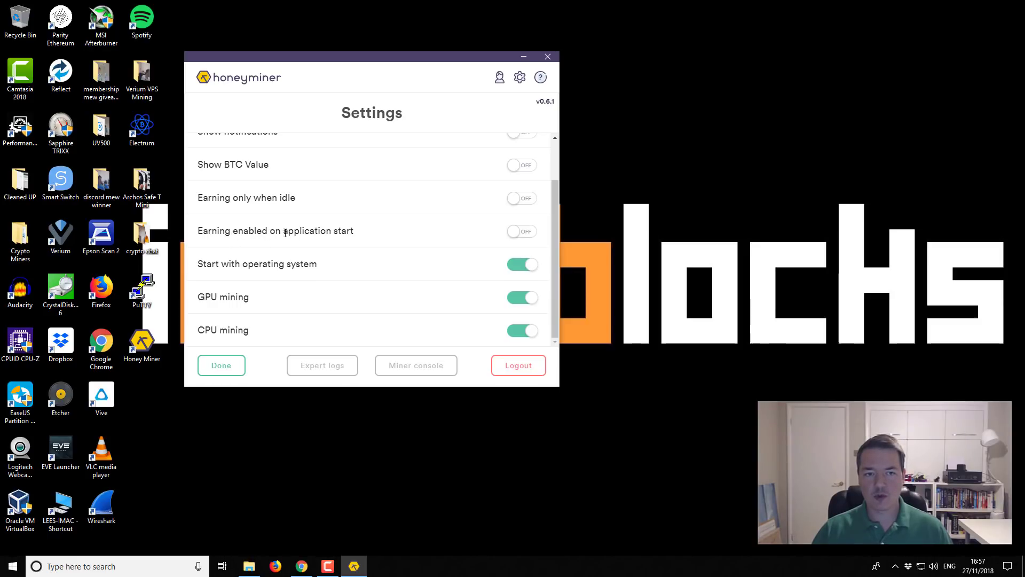
pyautogui.click(520, 234)
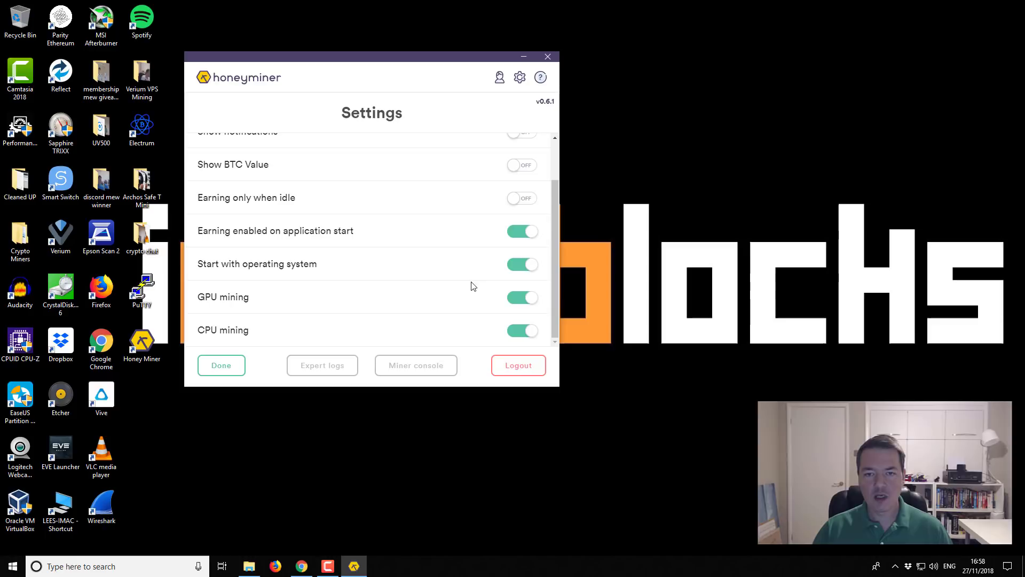
# Close settings with Done, switch mining on, and highlight the GPUs mining count.
pyautogui.click(230, 366)
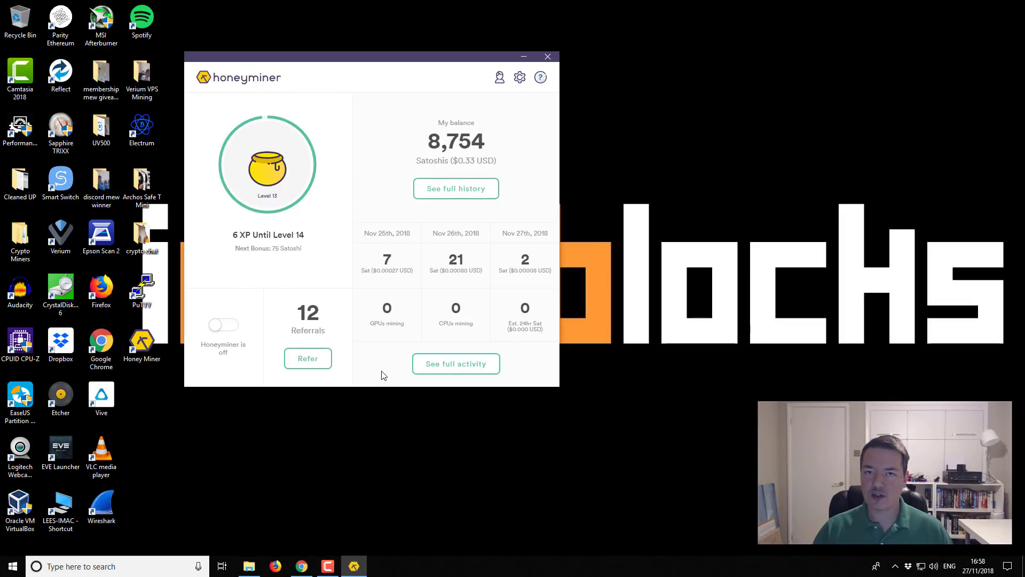
pyautogui.click(222, 329)
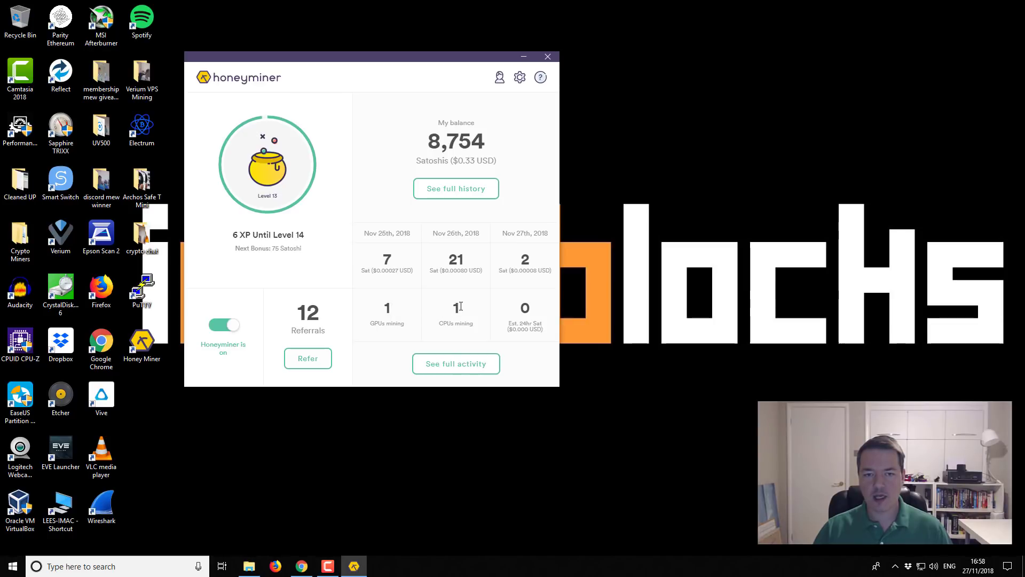
pyautogui.doubleClick(385, 313)
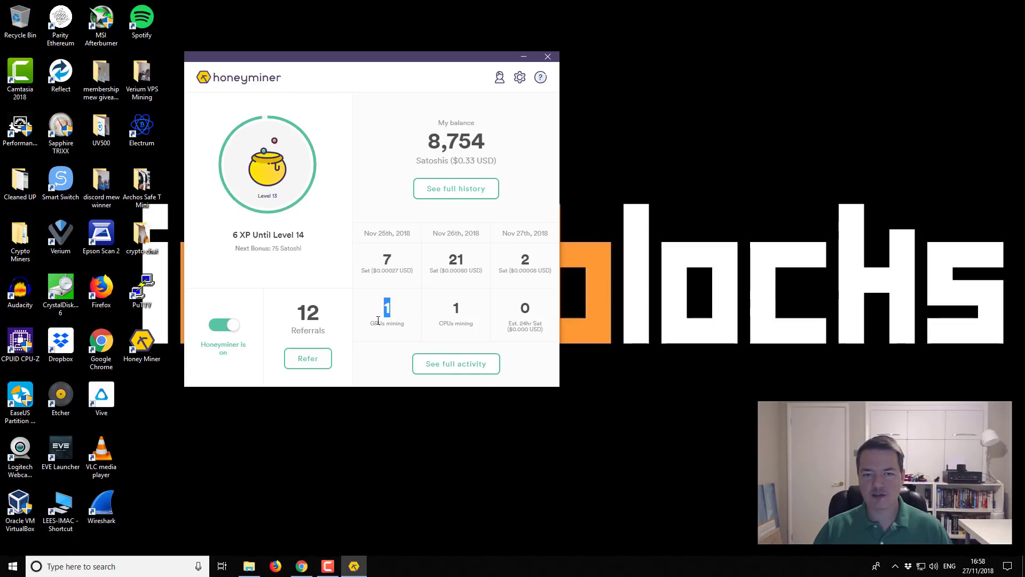
# Open See full activity to list the CPU and graphics cards being mined.
pyautogui.click(451, 366)
pyautogui.click(450, 366)
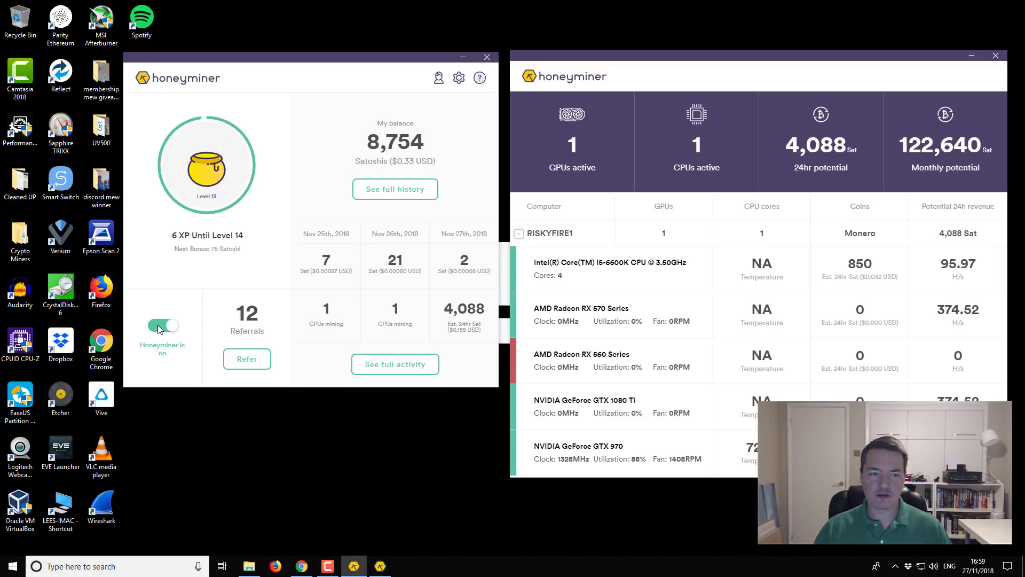
# Turn mining off and close the right-hand detailed dashboard window.
pyautogui.click(158, 325)
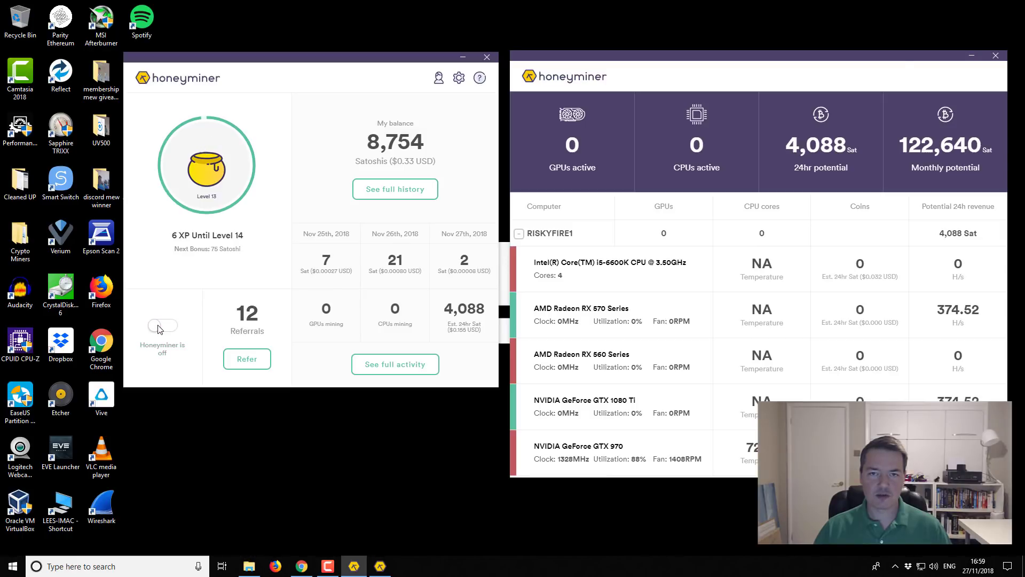
pyautogui.click(995, 56)
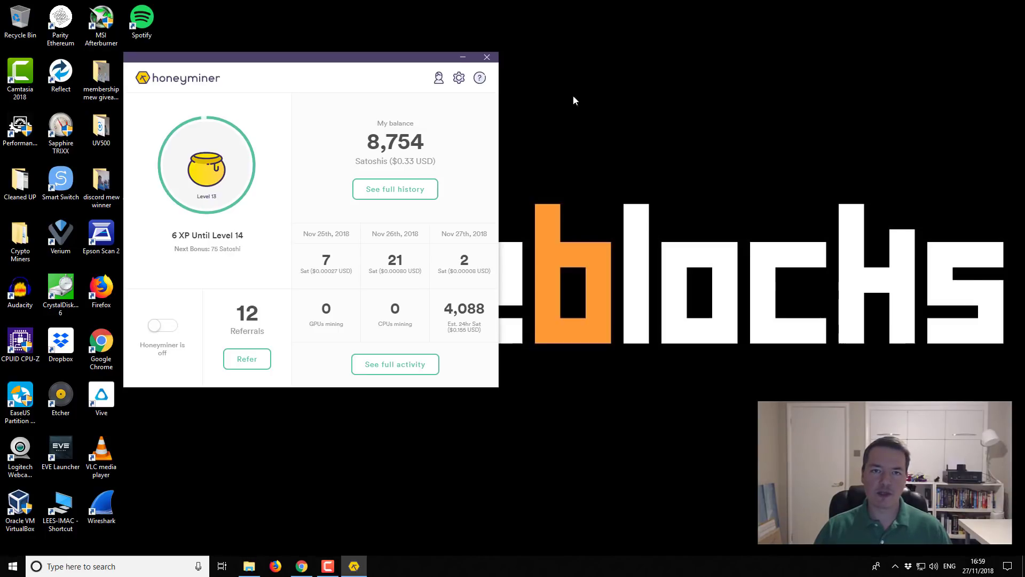
# Minimize the app, review the balance on Chrome's Honeyminer - Account tab, then open Money.
pyautogui.click(467, 58)
pyautogui.click(301, 567)
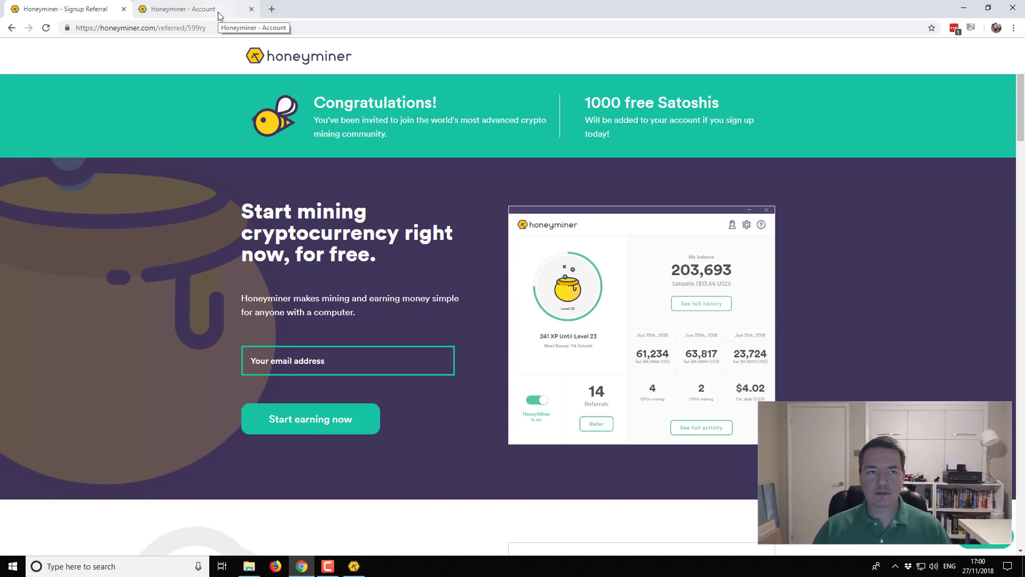
pyautogui.click(219, 14)
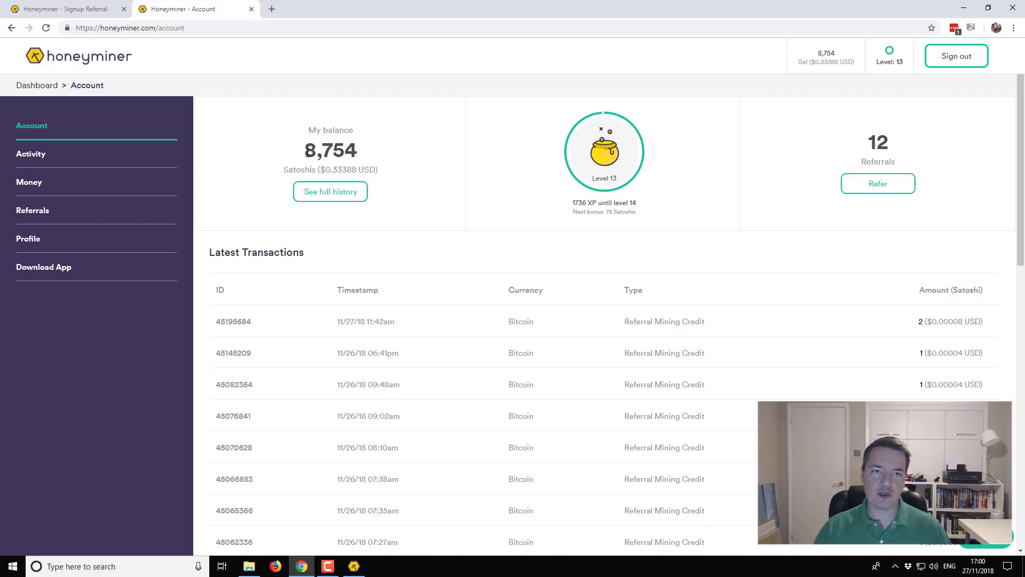
pyautogui.moveTo(305, 152)
pyautogui.mouseDown()
pyautogui.moveTo(357, 149)
pyautogui.moveTo(358, 170)
pyautogui.mouseUp()
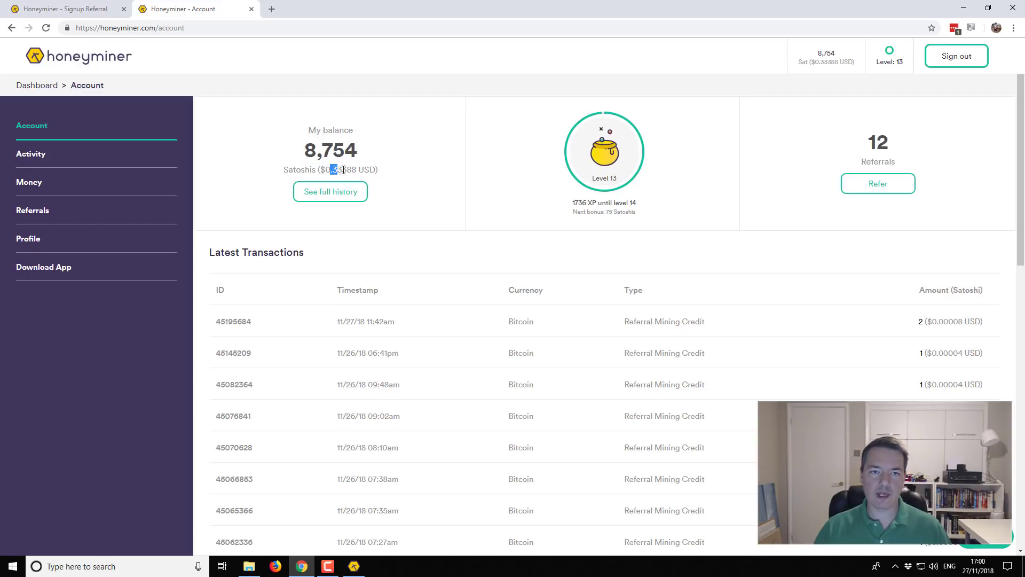
pyautogui.click(389, 173)
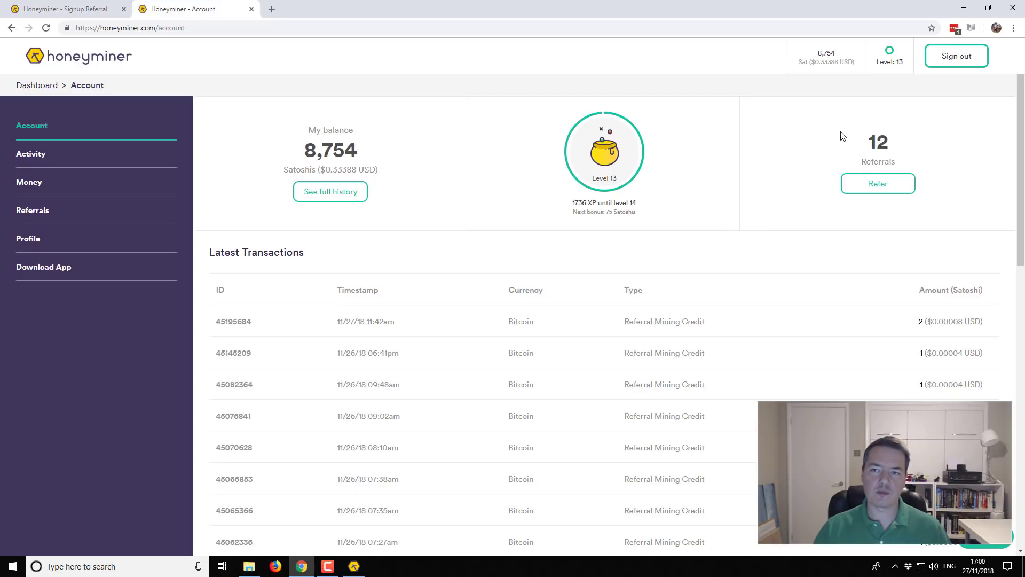
pyautogui.click(29, 182)
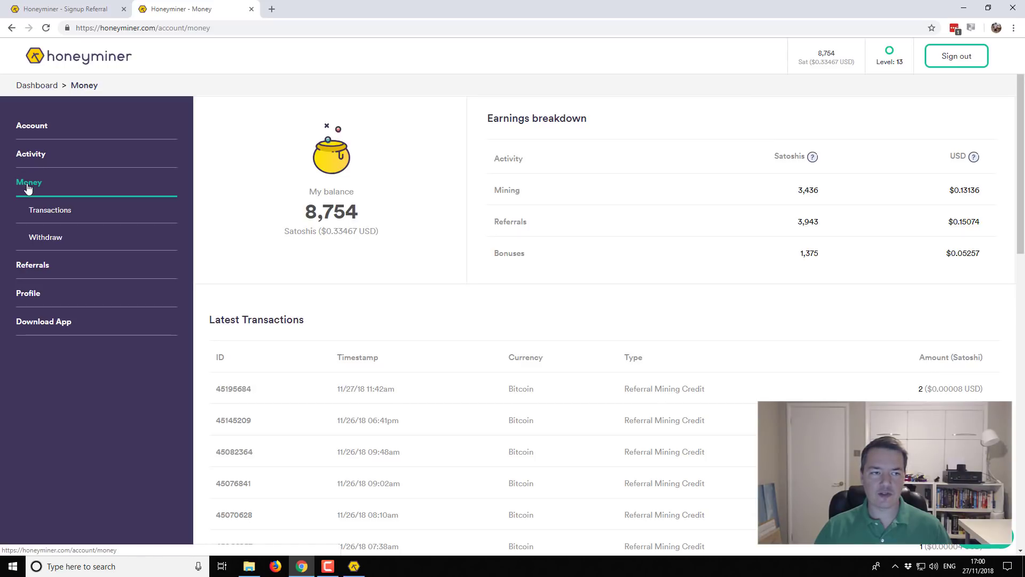
# Open the Withdraw page and highlight the current bitcoin fee value to review it.
pyautogui.click(50, 239)
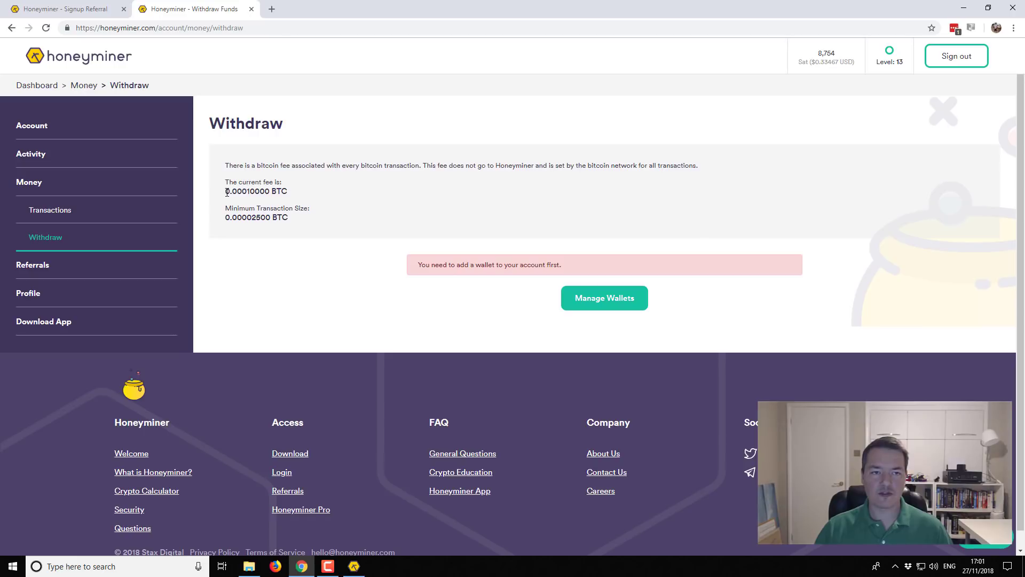
pyautogui.moveTo(248, 191); pyautogui.dragTo(271, 191)
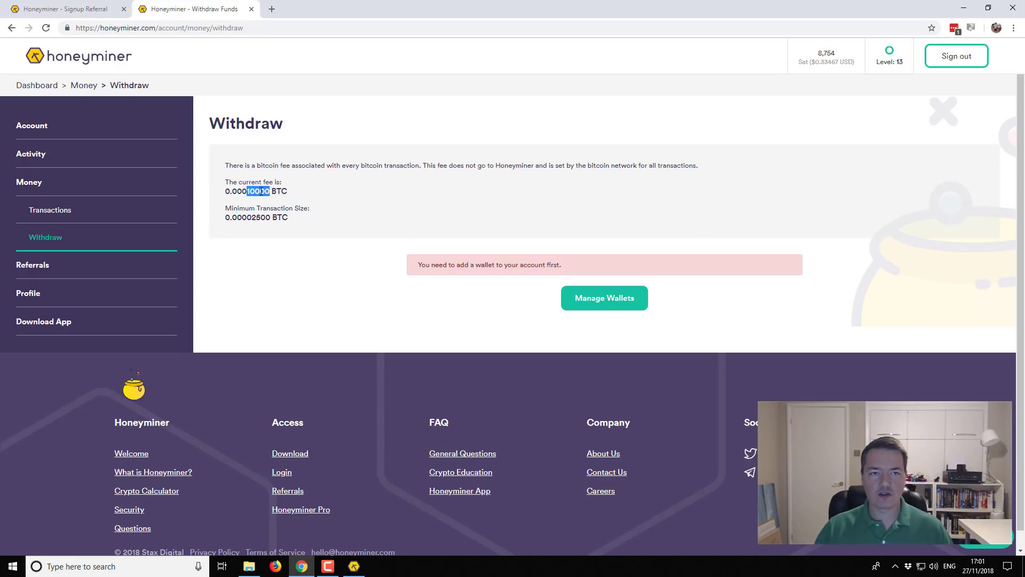
pyautogui.click(296, 198)
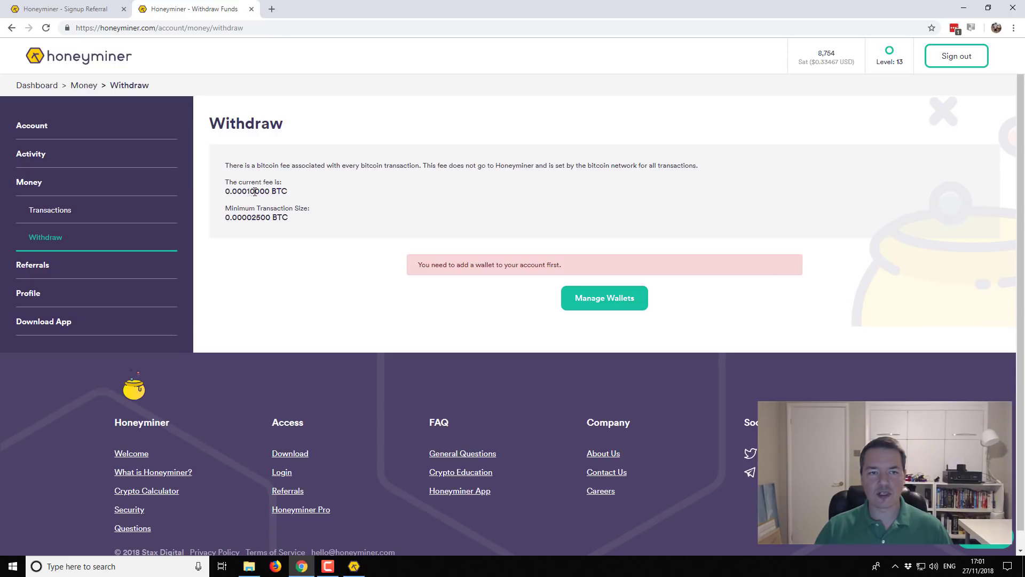
pyautogui.moveTo(255, 190); pyautogui.dragTo(251, 191)
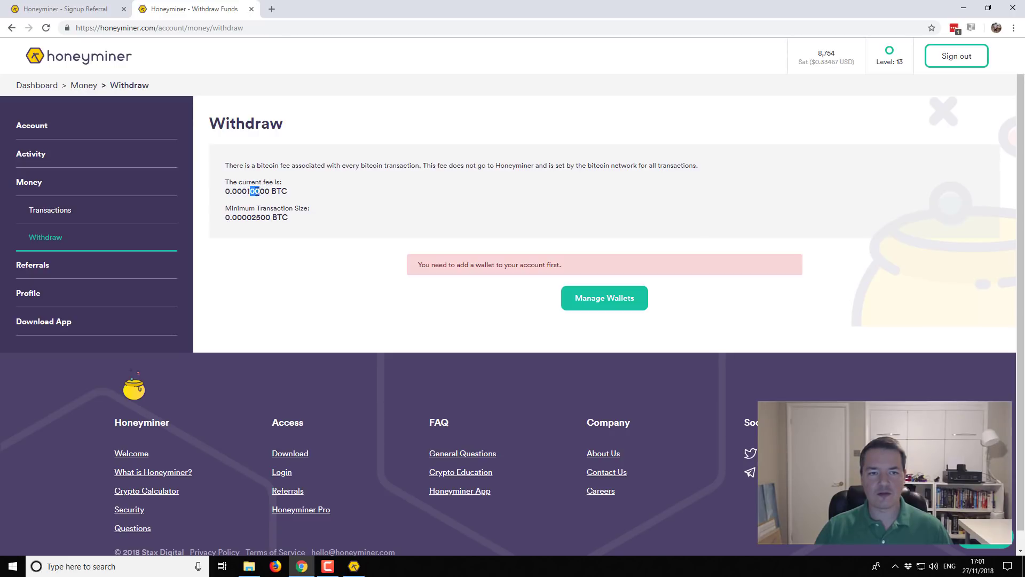
pyautogui.click(309, 193)
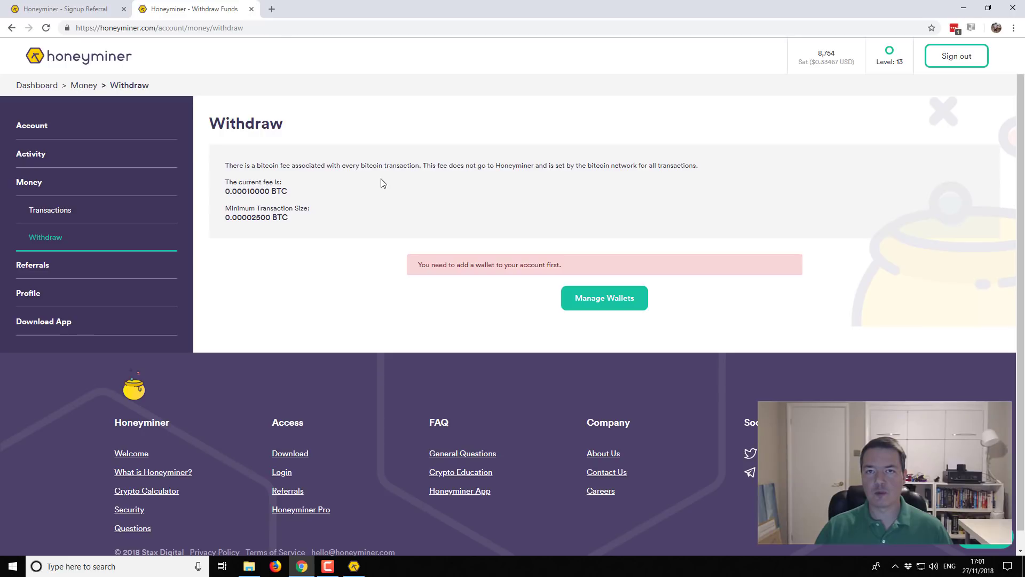
# Start a new wallet labelled 'Default' under Manage Wallets, then cancel it unsaved.
pyautogui.click(595, 300)
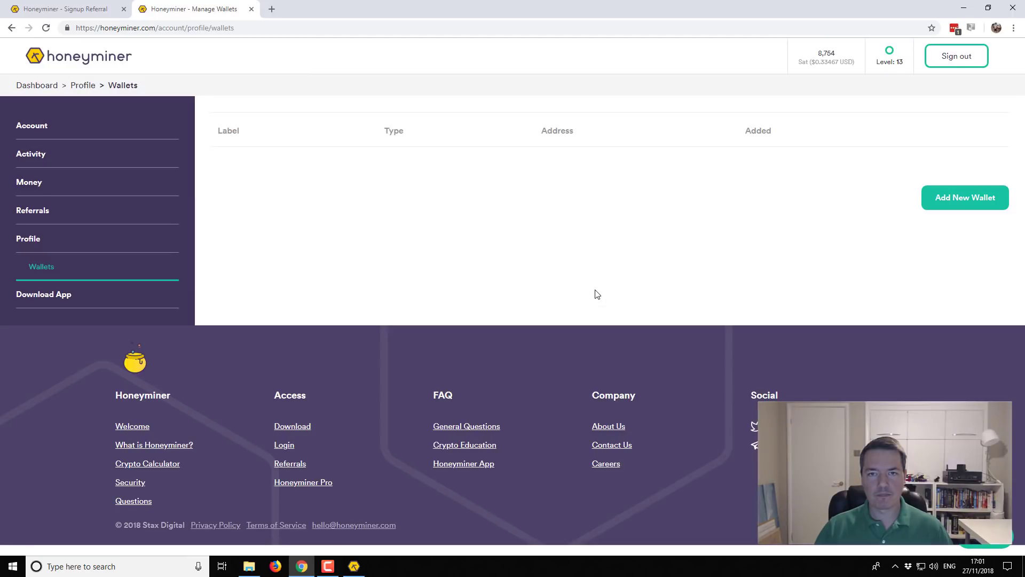
pyautogui.click(953, 200)
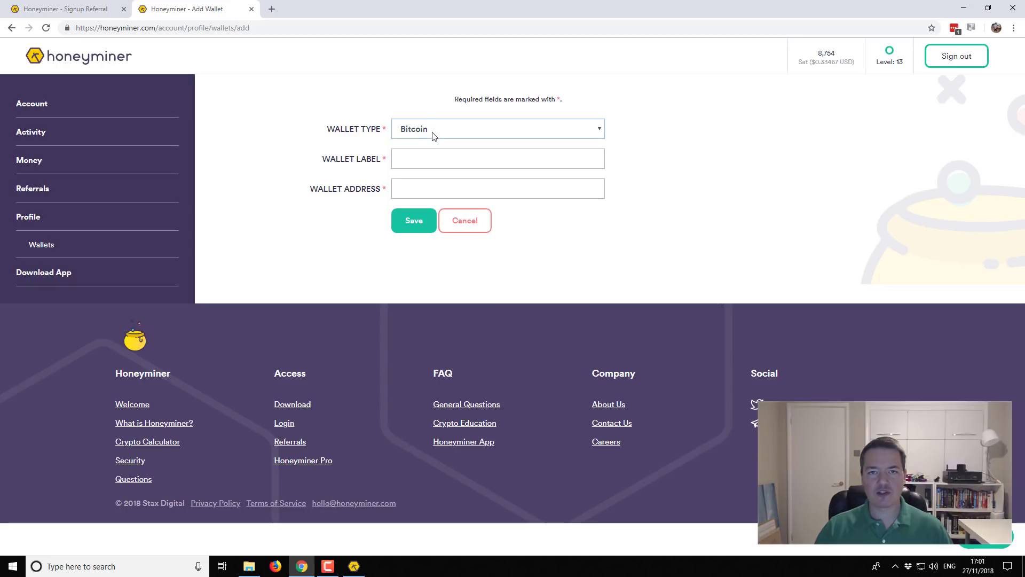
pyautogui.click(414, 159)
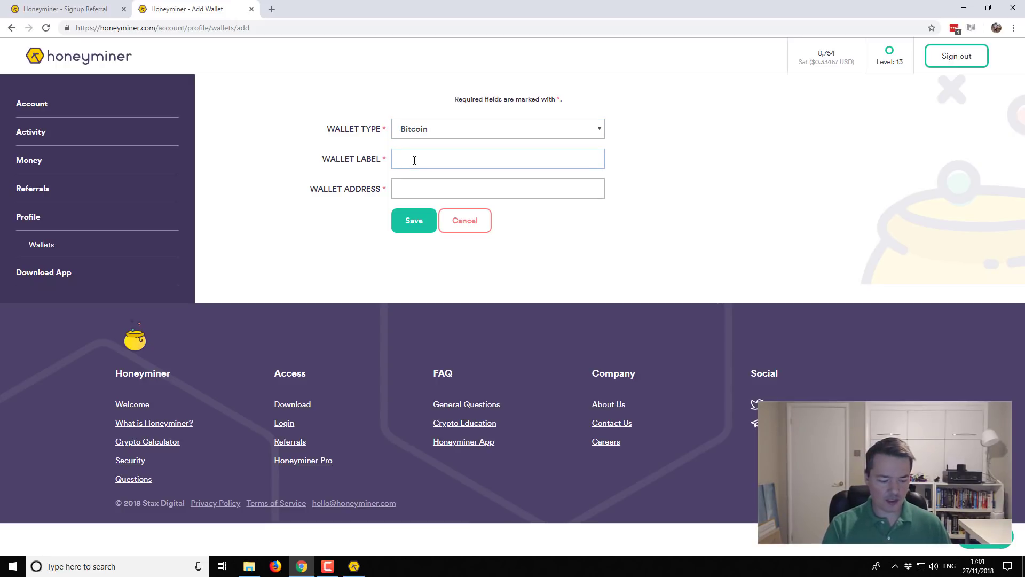
pyautogui.write('Default')
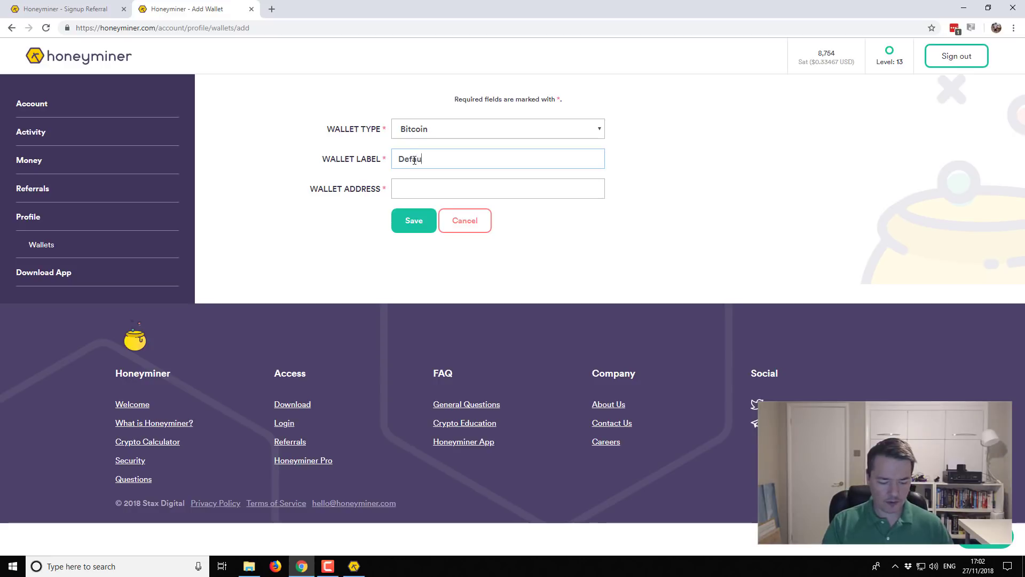
pyautogui.click(399, 188)
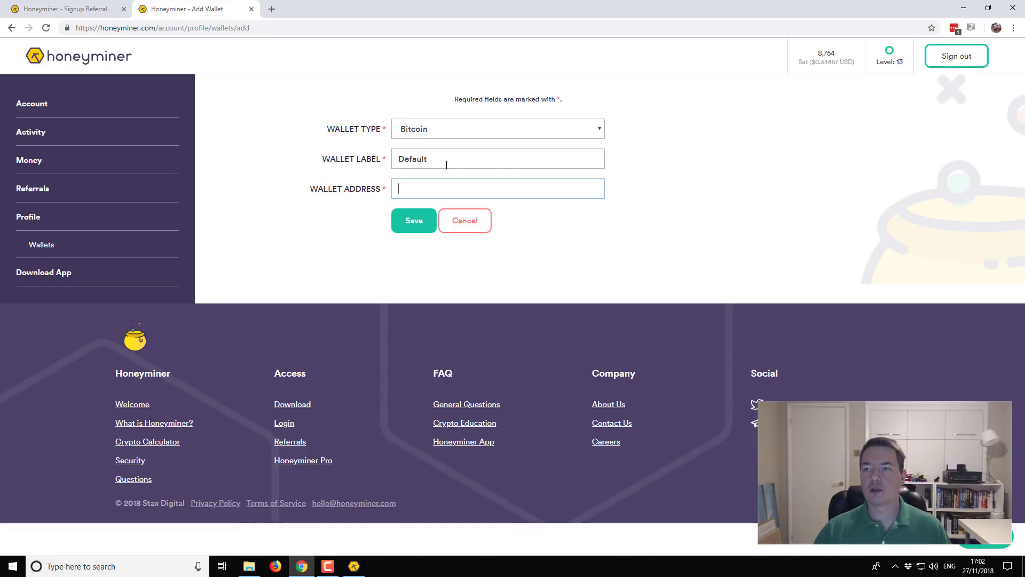
pyautogui.click(466, 222)
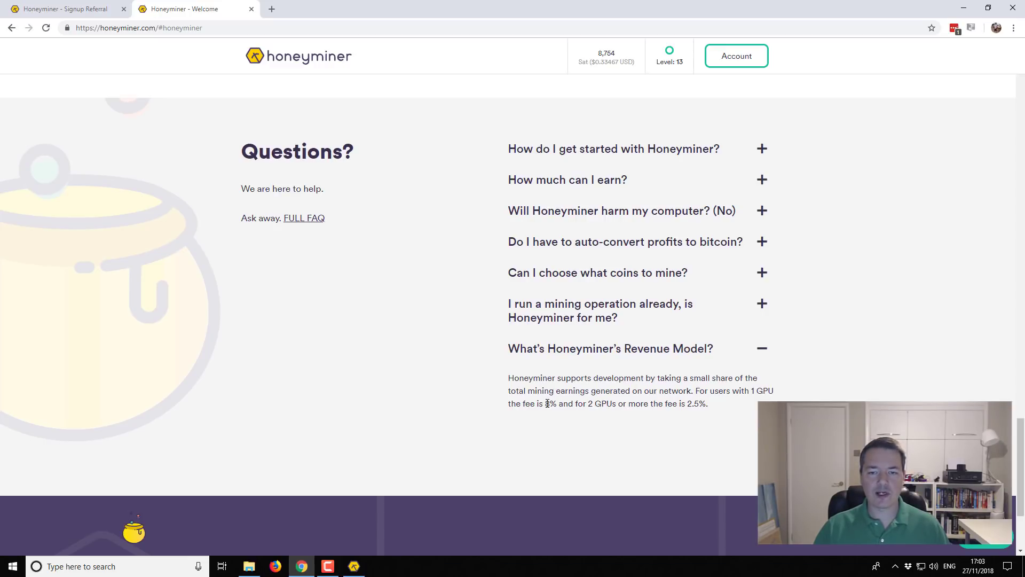
# Highlight the 8% one-GPU fee in the revenue model answer, then clear the highlight.
pyautogui.moveTo(545, 403); pyautogui.dragTo(553, 404)
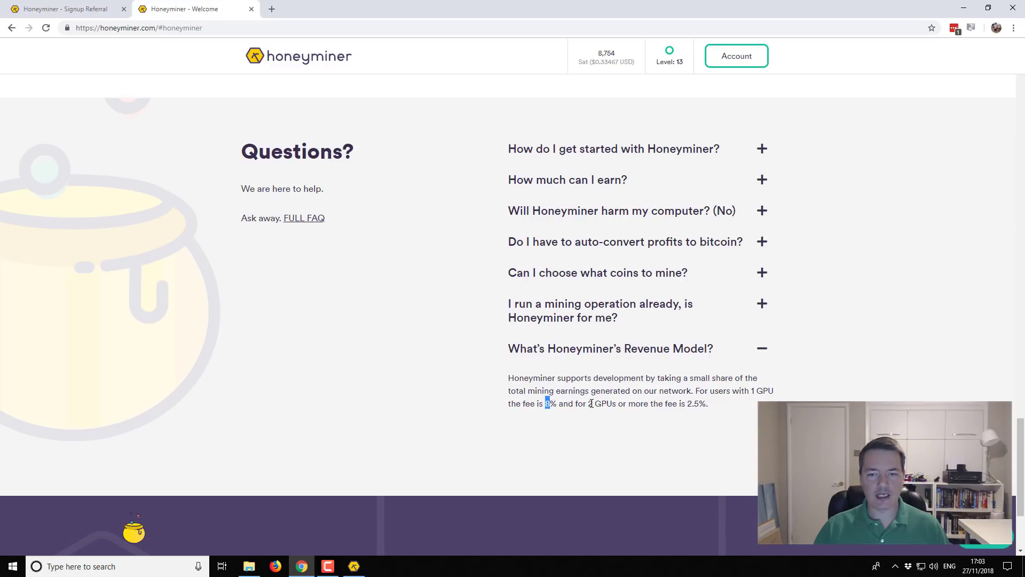
pyautogui.click(711, 408)
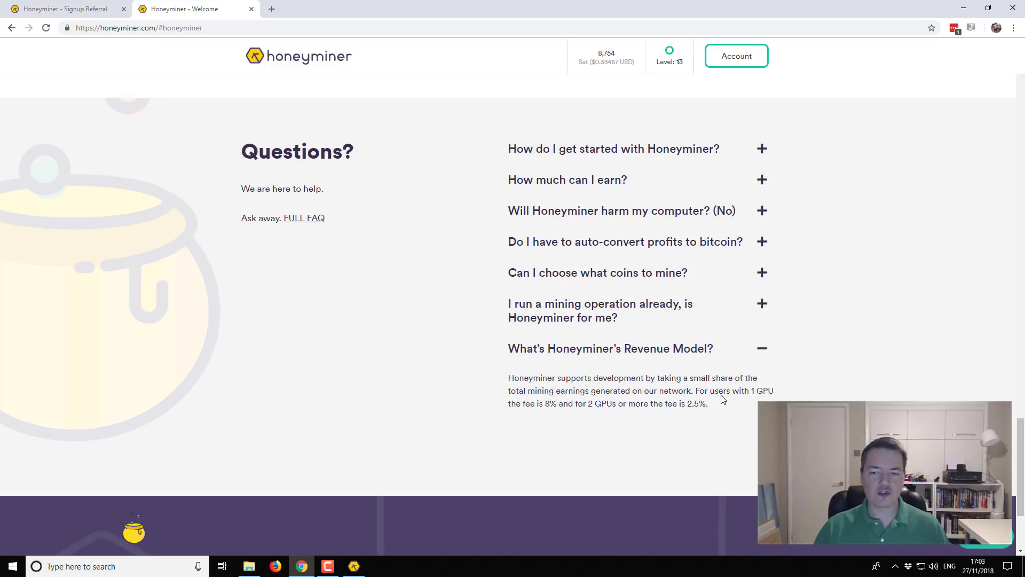
pyautogui.scroll(-2, 776, 377)
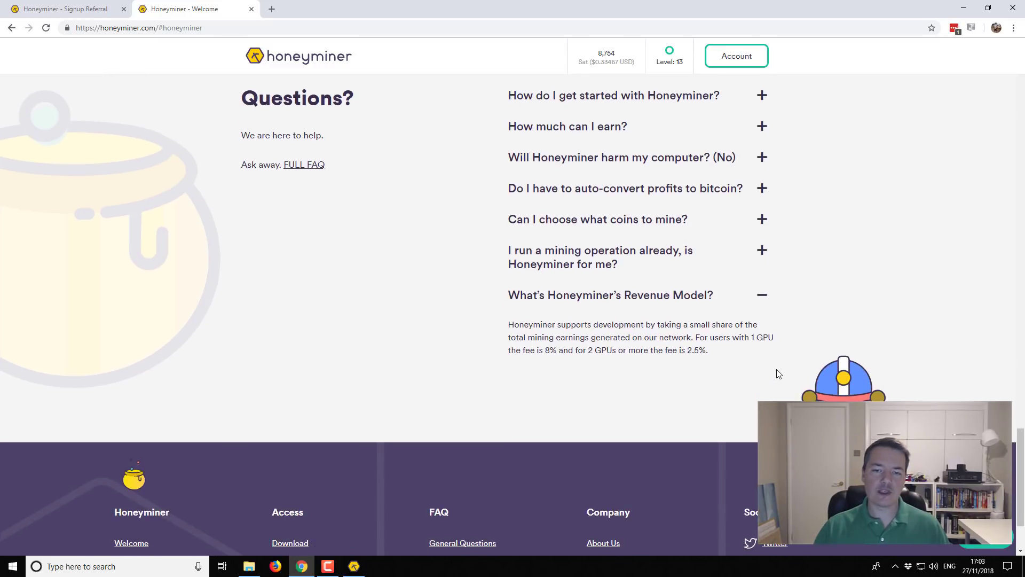
pyautogui.scroll(2, 780, 374)
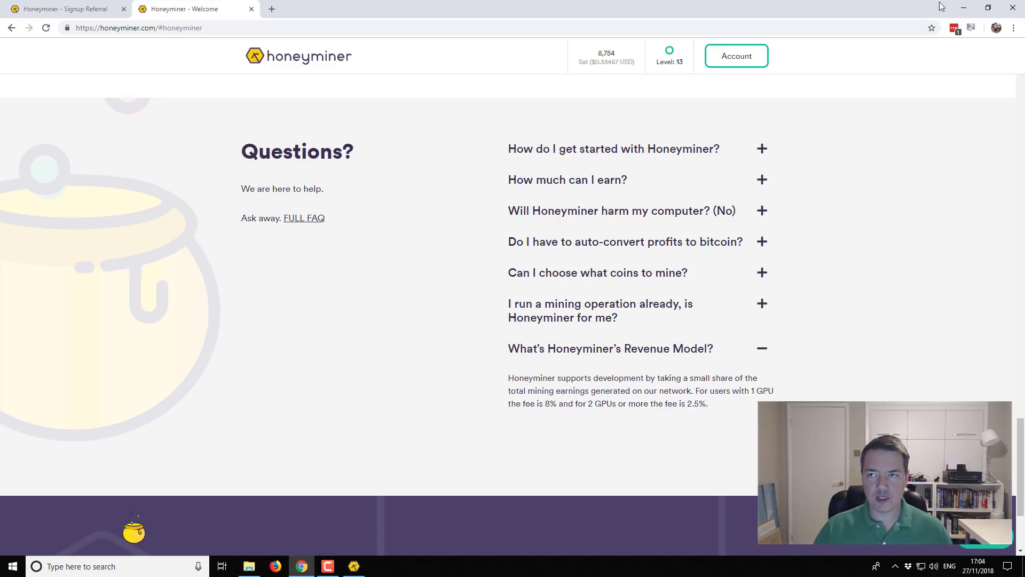
pyautogui.click(964, 8)
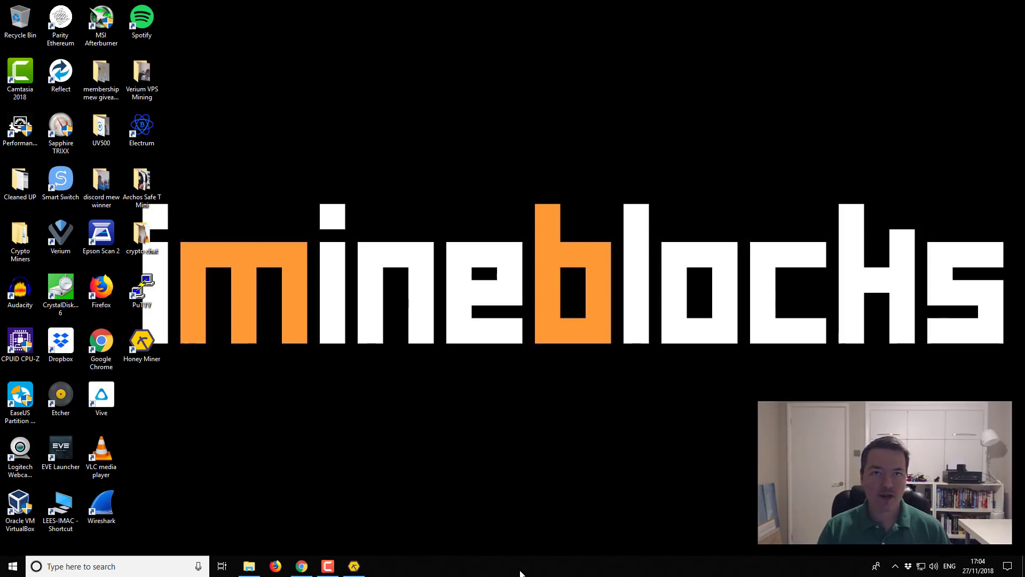